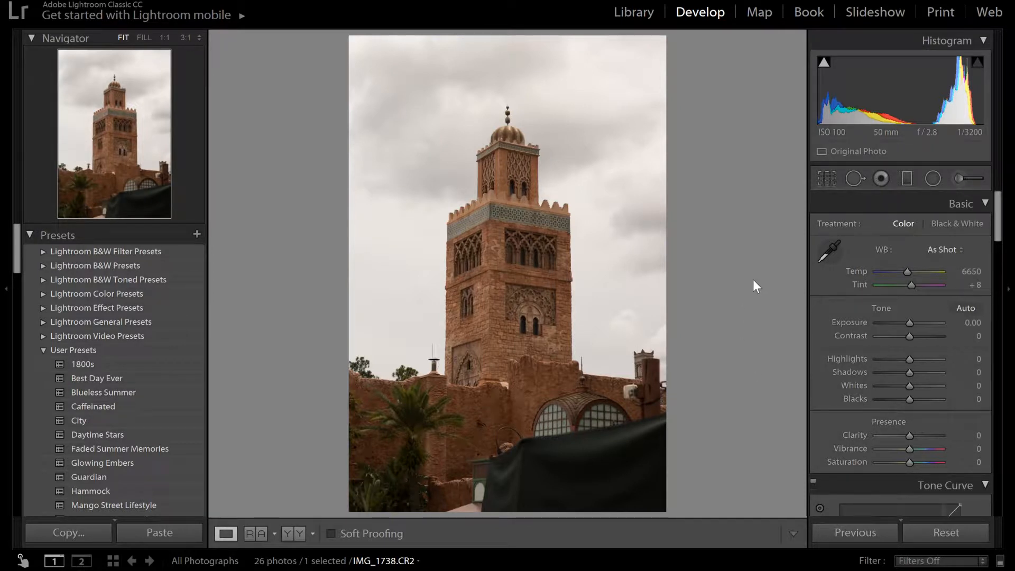
Crop the photo at its original aspect ratio to frame the tower, excluding the palm trees and dark canopy, and apply the crop
{"action": "left_click", "coordinate": [822, 176]}
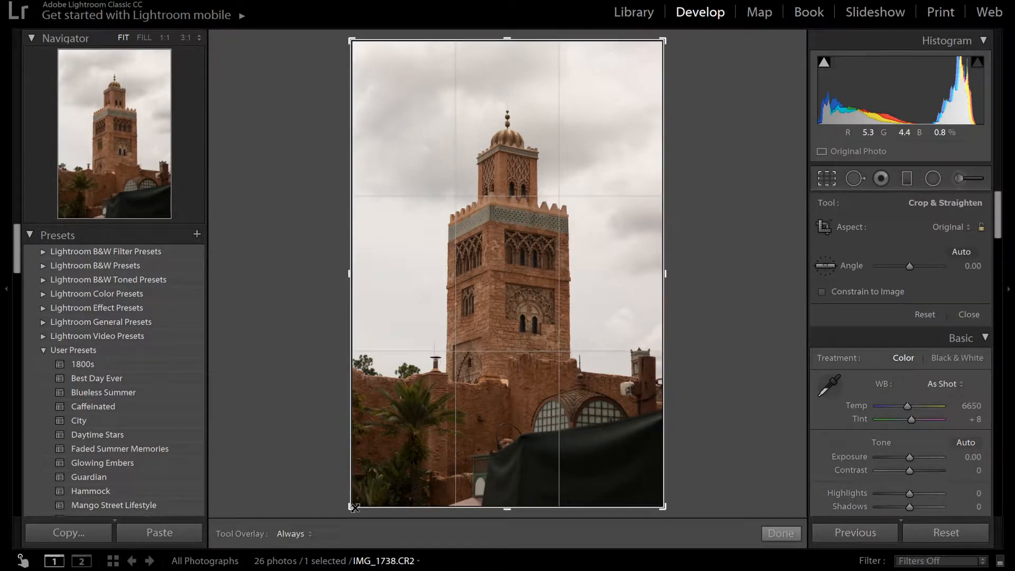
{"action": "left_click_drag", "start_coordinate": [352, 508], "coordinate": [379, 448]}
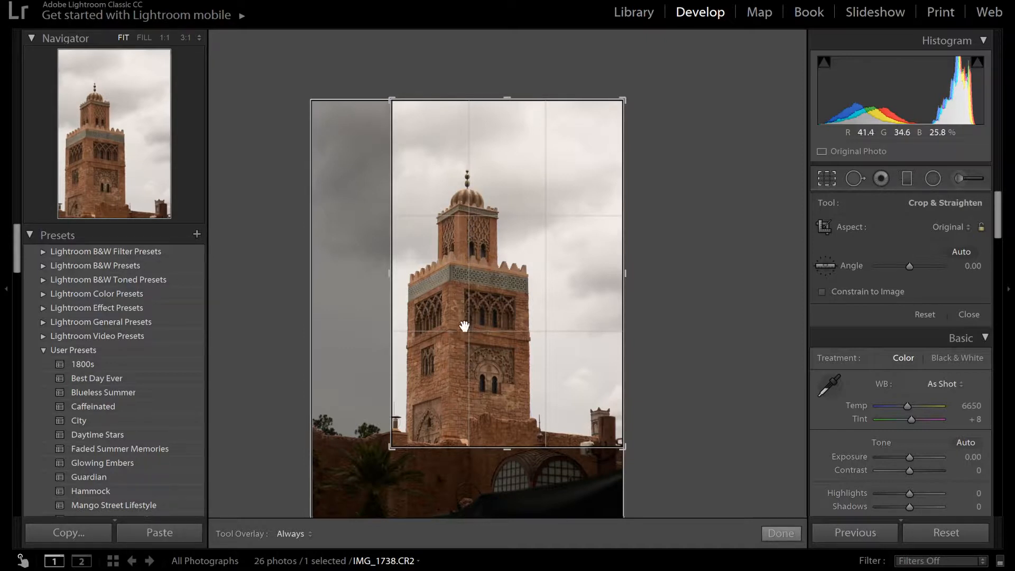
{"action": "left_click", "coordinate": [771, 535]}
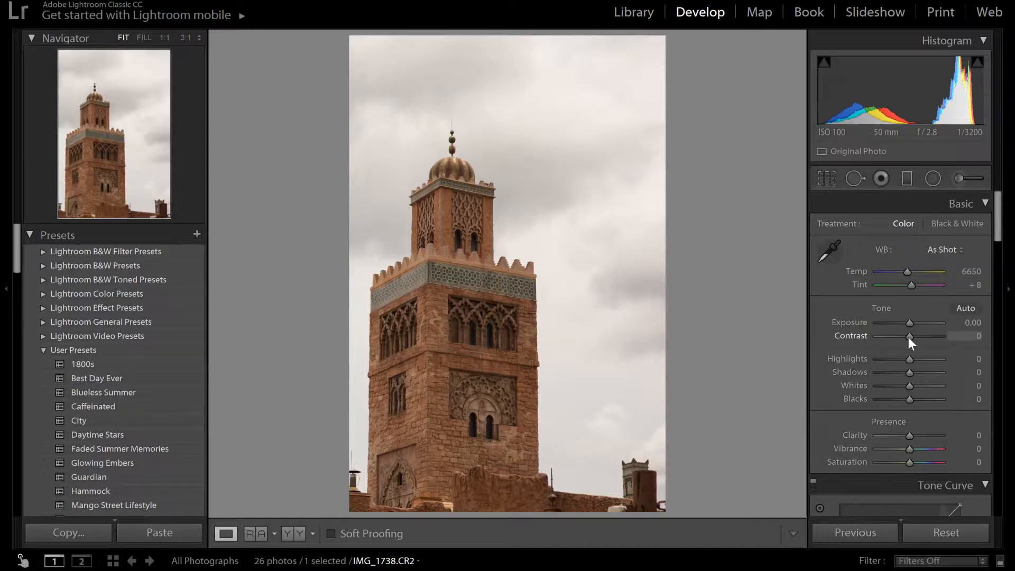
Set Contrast to +37, and try Clarity at +100 before undoing that Clarity change
{"action": "left_click_drag", "start_coordinate": [909, 338], "coordinate": [920, 337]}
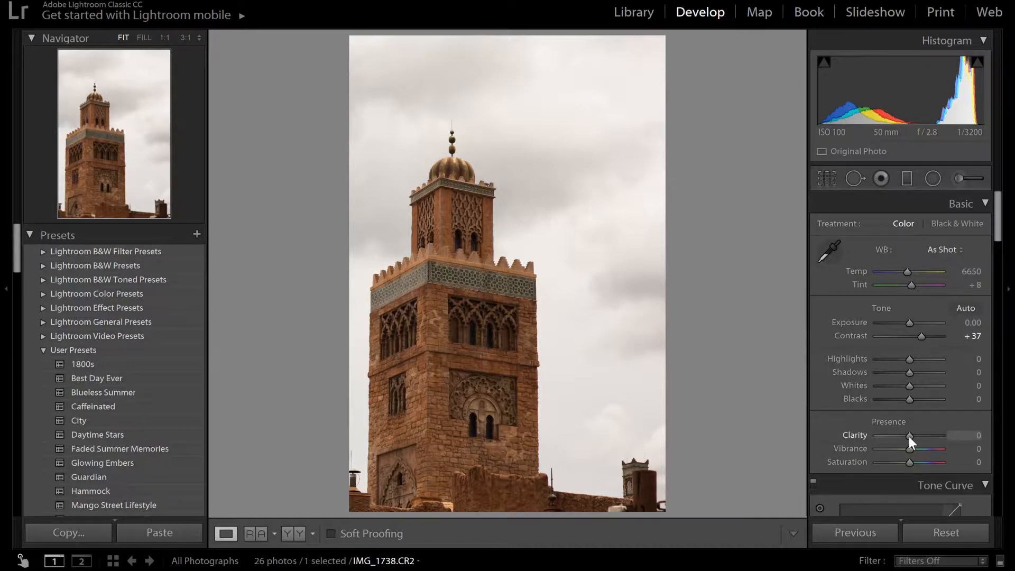
{"action": "left_click_drag", "start_coordinate": [912, 436], "coordinate": [943, 438]}
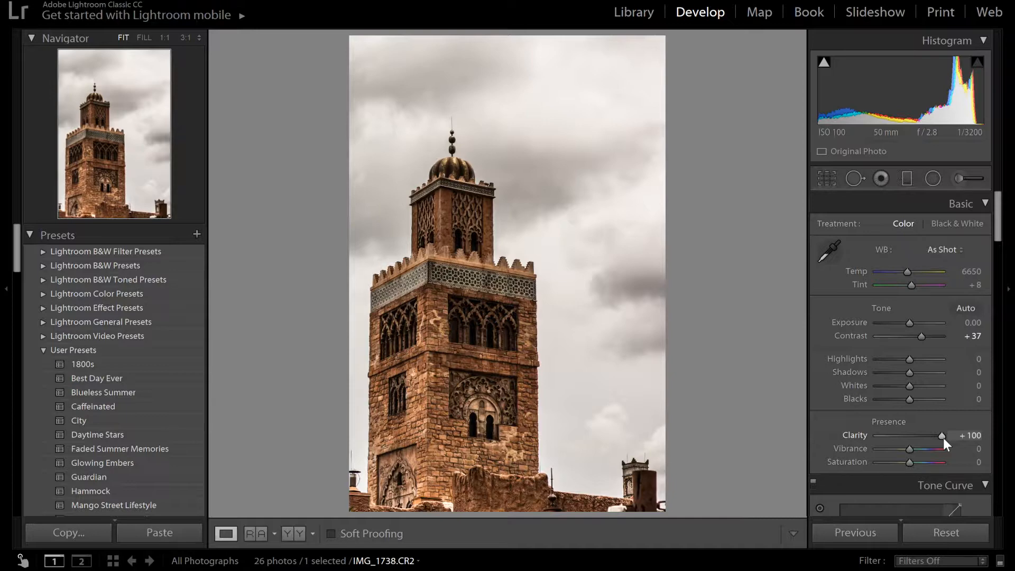
{"action": "key", "text": "ctrl+z"}
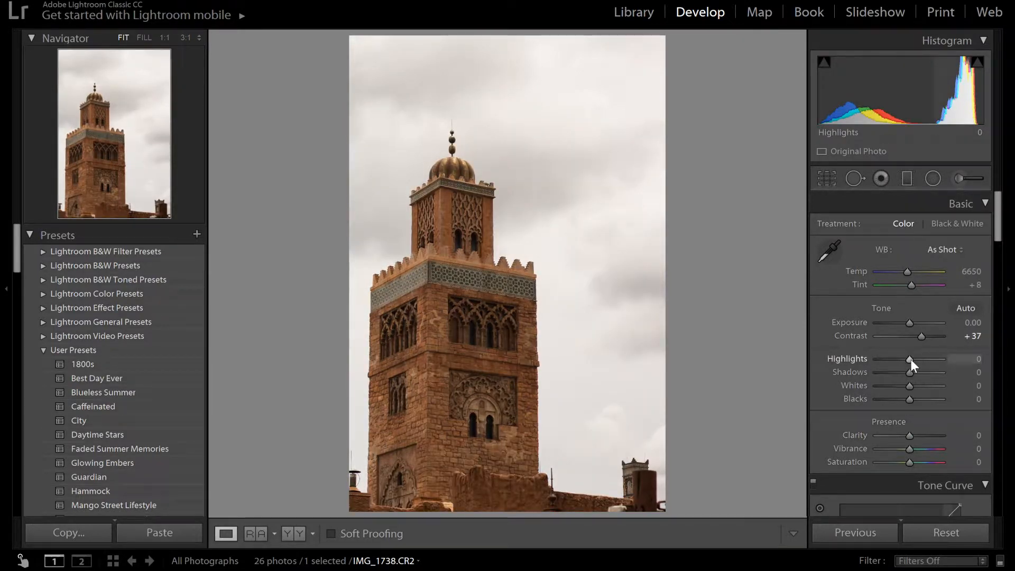
Set Highlights to −100 and Clarity to +43, undoing and redoing the Clarity change to compare
{"action": "left_click_drag", "start_coordinate": [909, 359], "coordinate": [874, 361]}
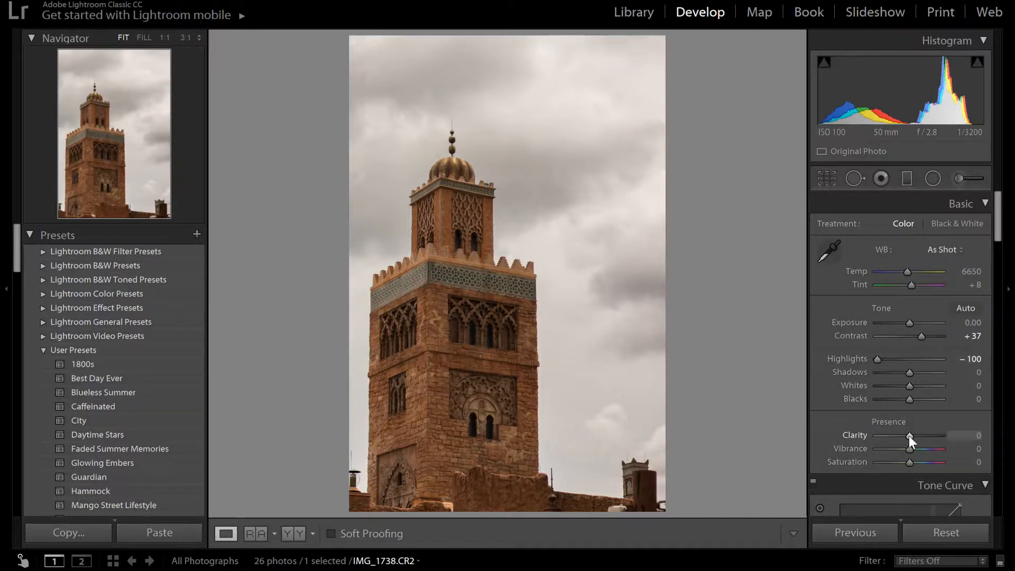
{"action": "left_click_drag", "start_coordinate": [909, 436], "coordinate": [928, 440]}
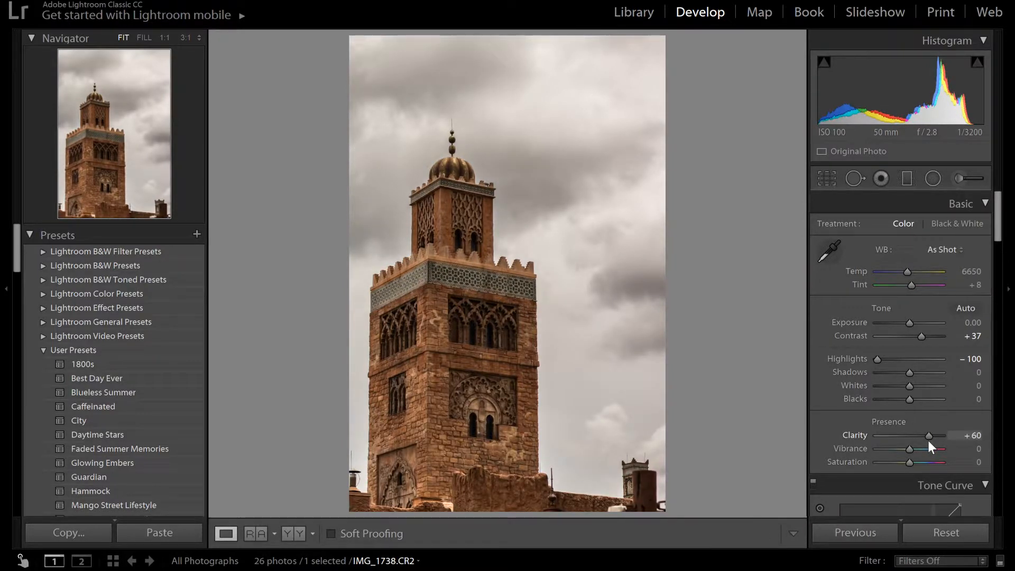
{"action": "left_click_drag", "start_coordinate": [928, 438], "coordinate": [923, 440]}
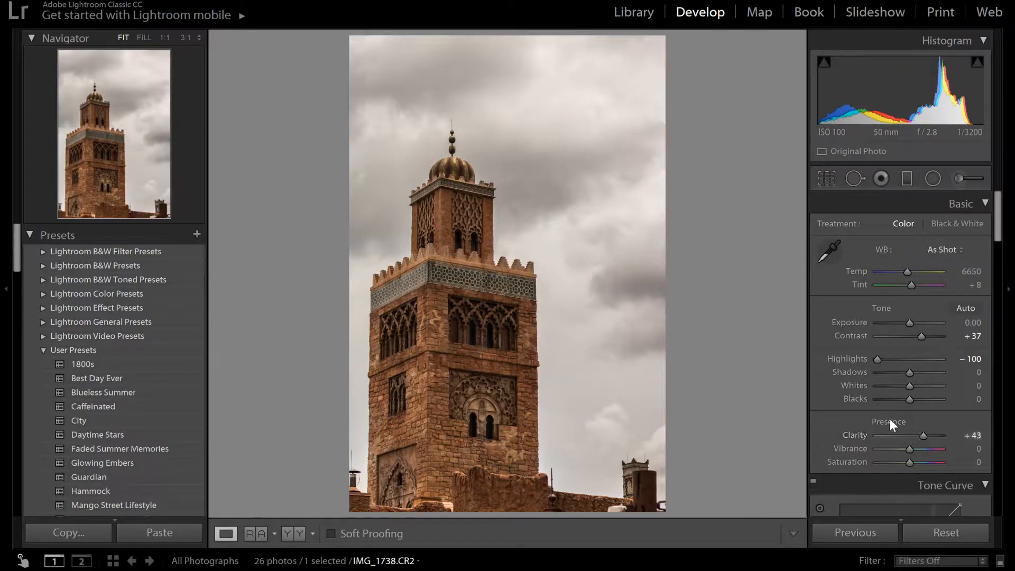
{"action": "key", "text": "ctrl+z"}
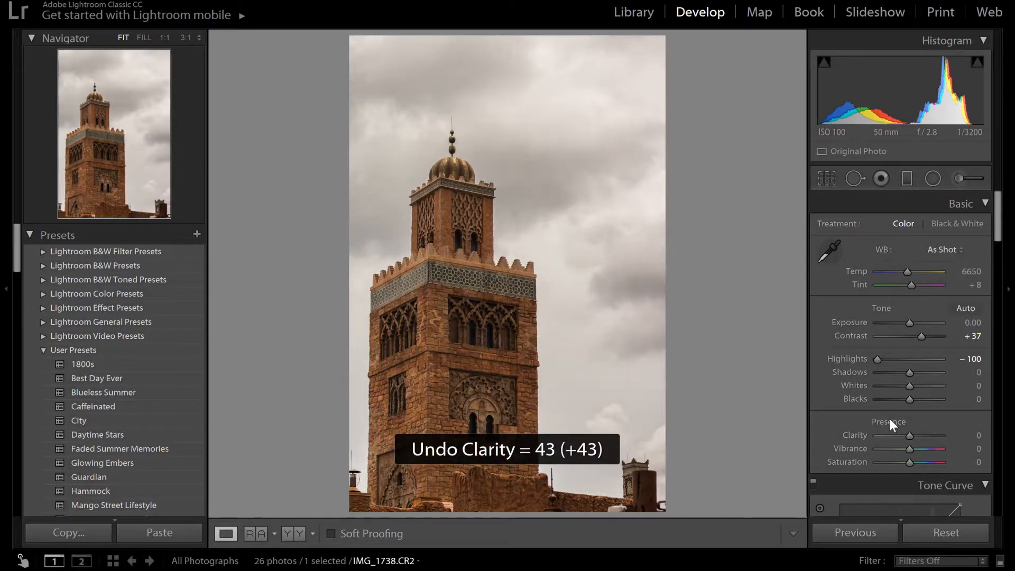
{"action": "key", "text": "ctrl+y"}
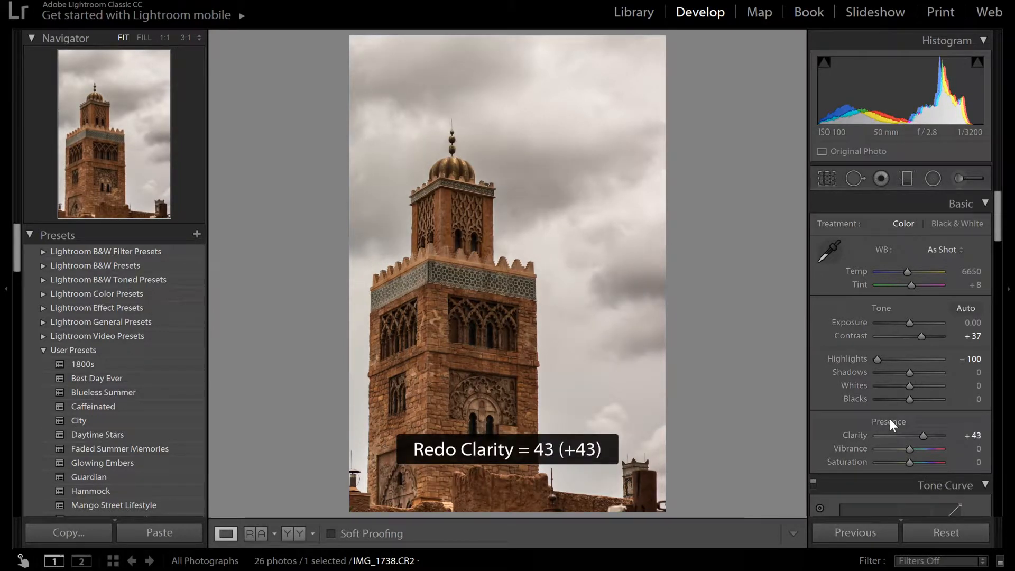
{"action": "key", "text": "ctrl+z"}
{"action": "key", "text": "ctrl+y"}
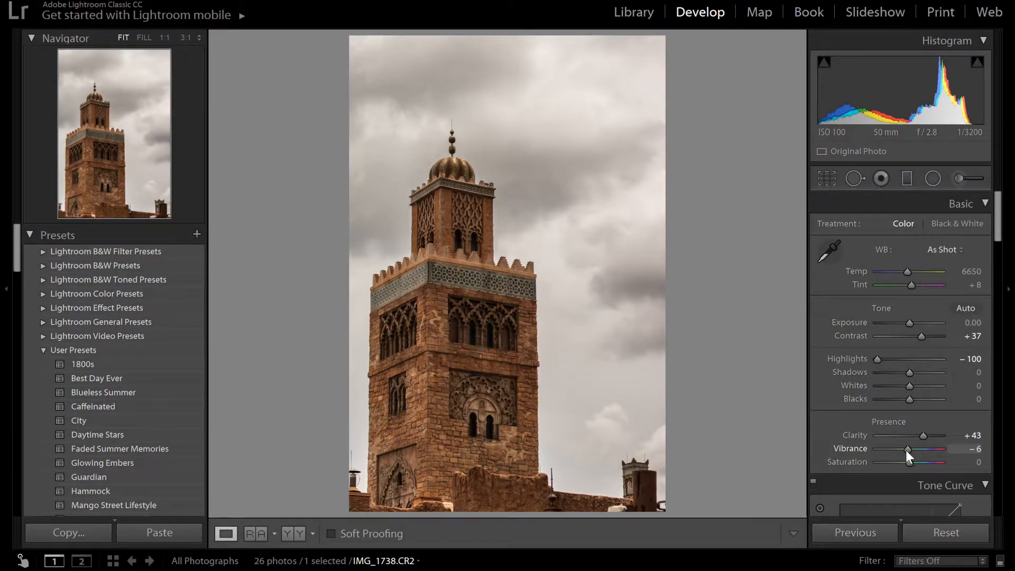
Reduce Vibrance to −18 and cool the white balance to a Temp of 5908
{"action": "left_click_drag", "start_coordinate": [906, 450], "coordinate": [905, 450]}
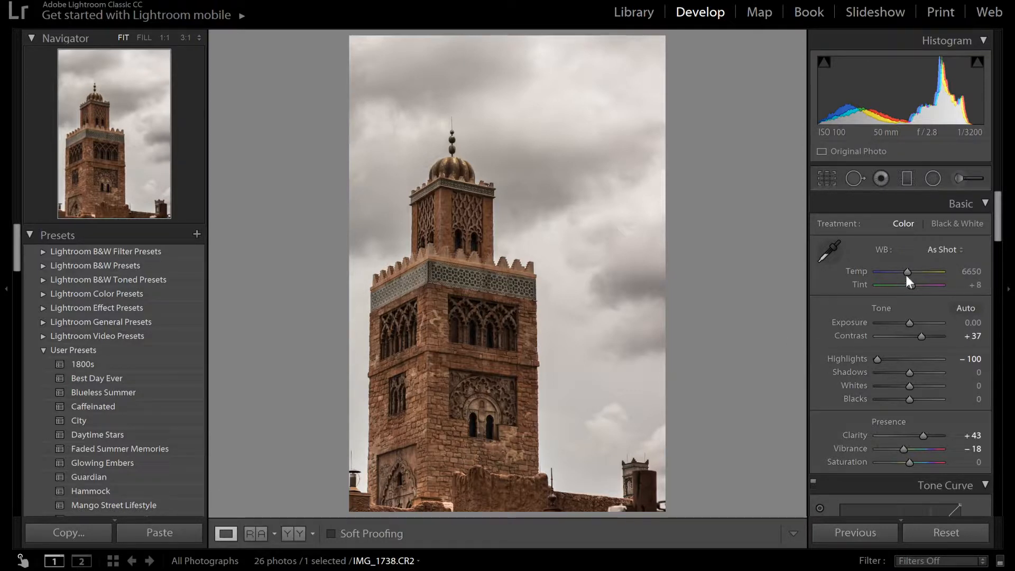
{"action": "left_click_drag", "start_coordinate": [906, 272], "coordinate": [904, 270]}
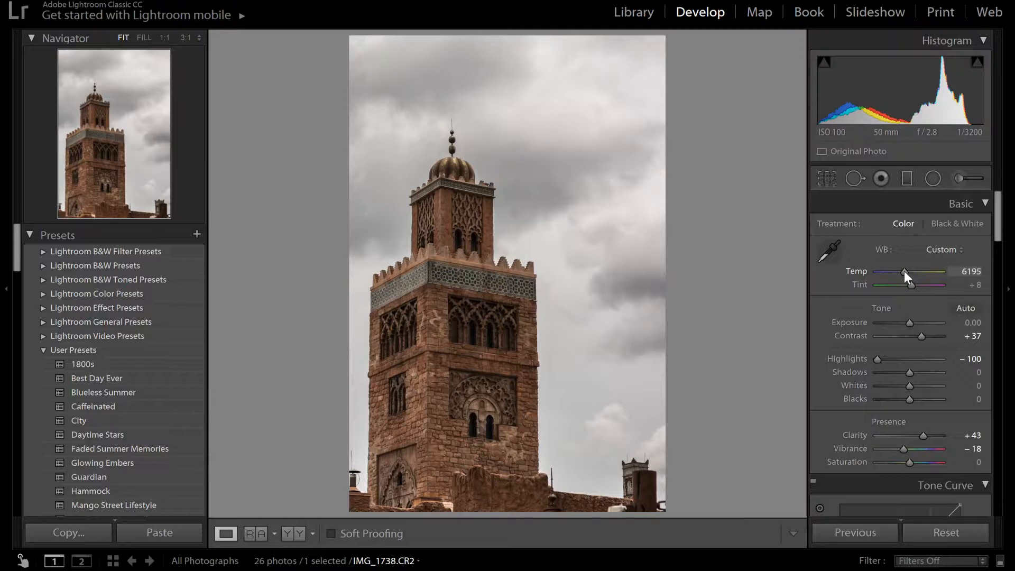
{"action": "left_click_drag", "start_coordinate": [904, 271], "coordinate": [900, 270]}
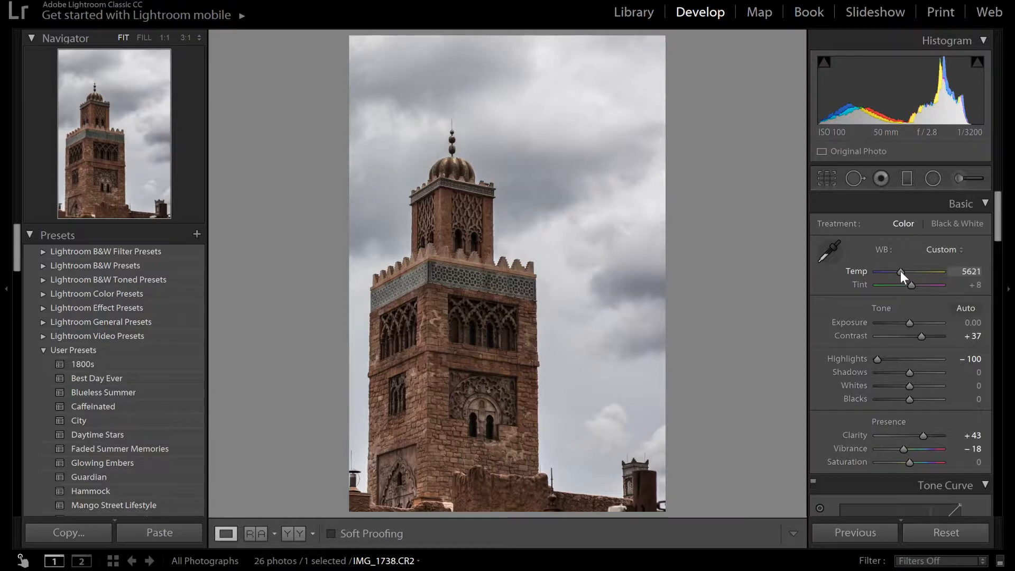
{"action": "left_click_drag", "start_coordinate": [900, 270], "coordinate": [902, 271]}
{"action": "key", "text": "ctrl+z"}
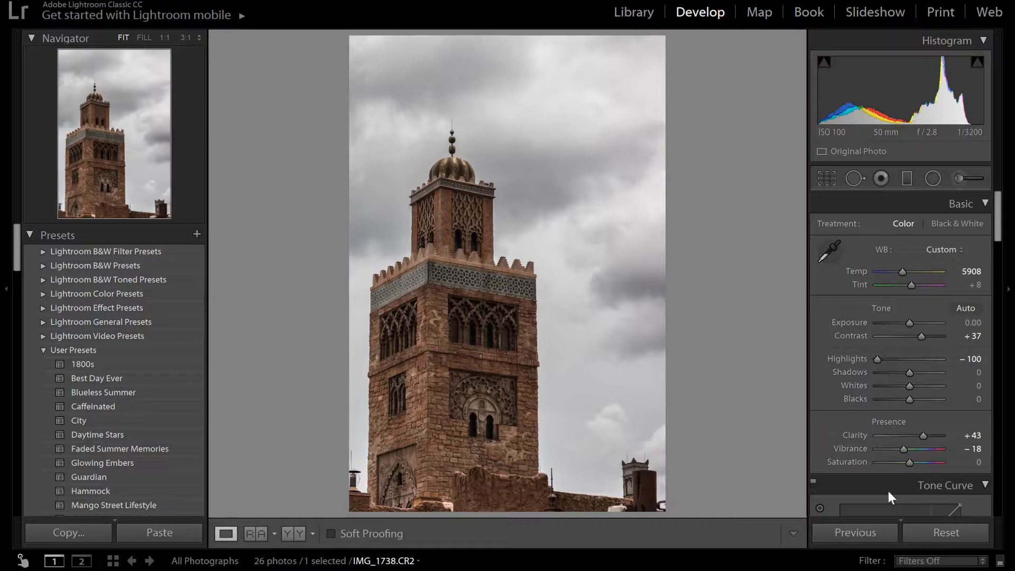
Reset all edits to compare with the original photo, and undo the reset
{"action": "left_click", "coordinate": [930, 531]}
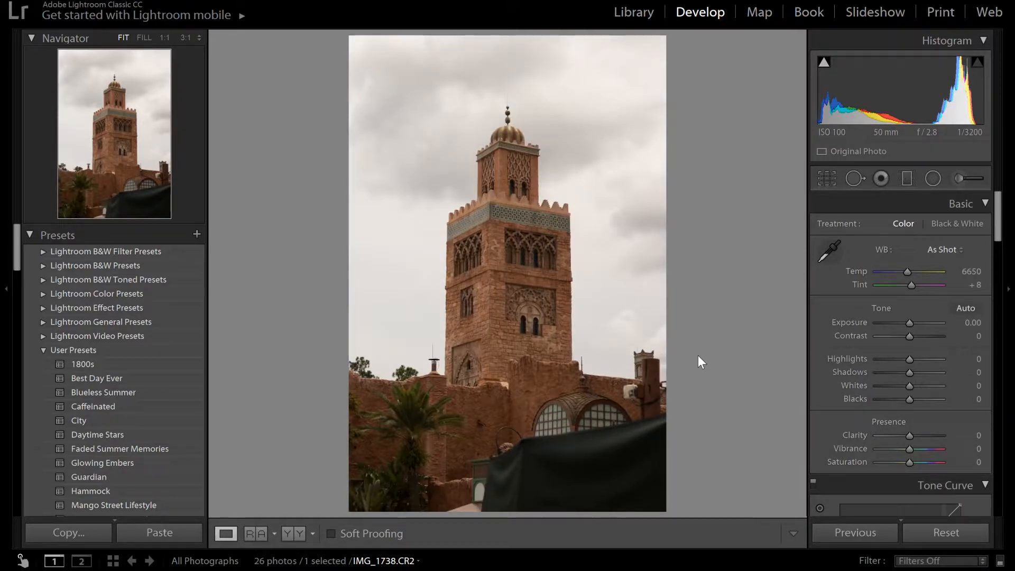
{"action": "key", "text": "ctrl+z"}
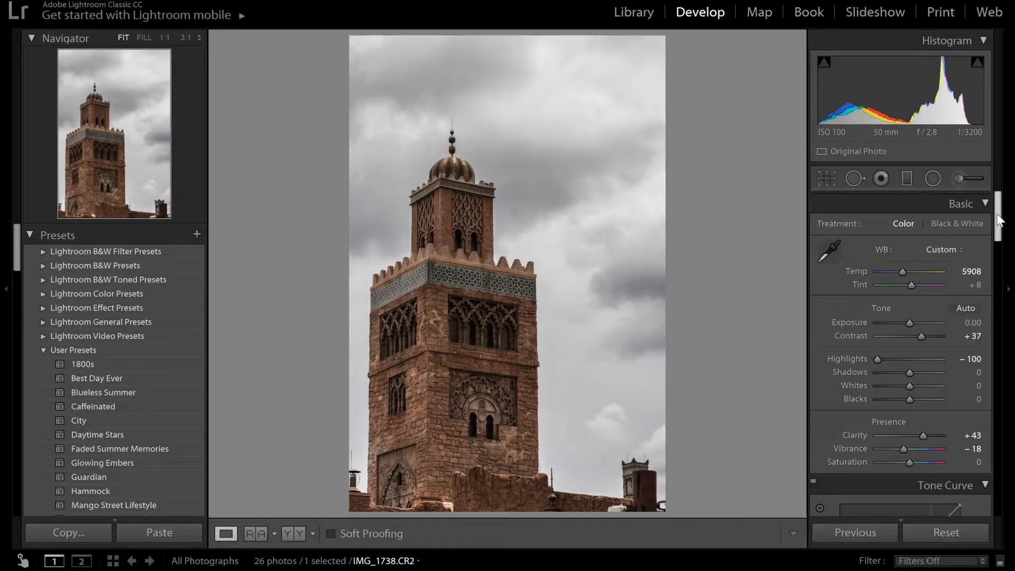
Set the Orange color's Saturation to +19 and its Hue to −16 in the color adjustments
{"action": "left_click_drag", "start_coordinate": [998, 219], "coordinate": [992, 439]}
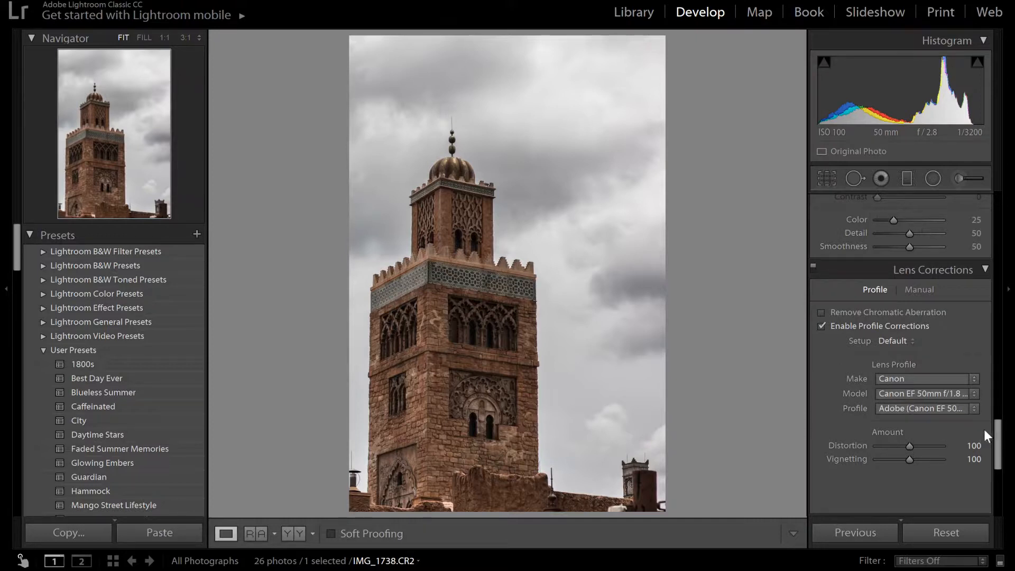
{"action": "left_click_drag", "start_coordinate": [997, 437], "coordinate": [998, 417]}
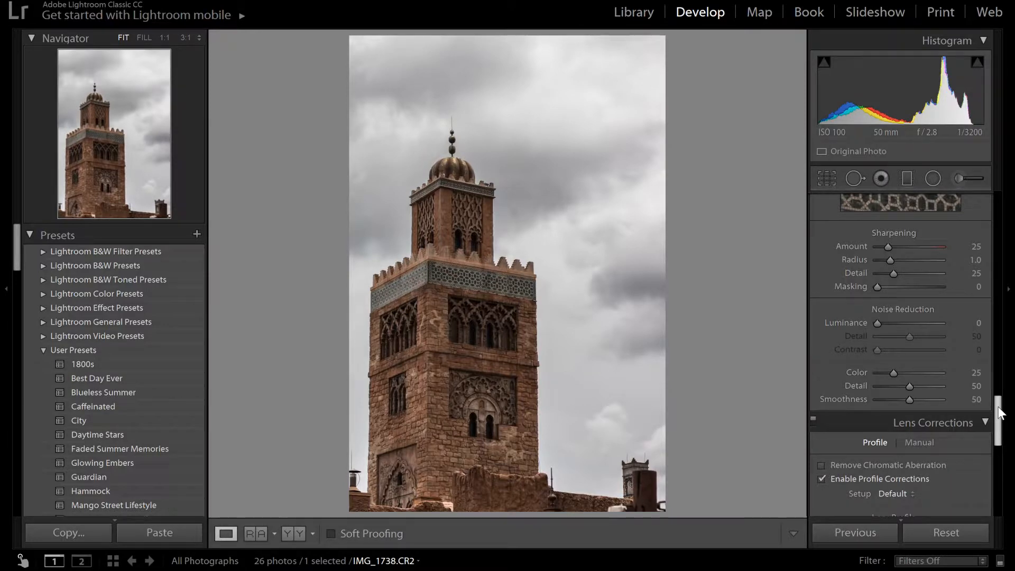
{"action": "left_click_drag", "start_coordinate": [998, 406], "coordinate": [1009, 284]}
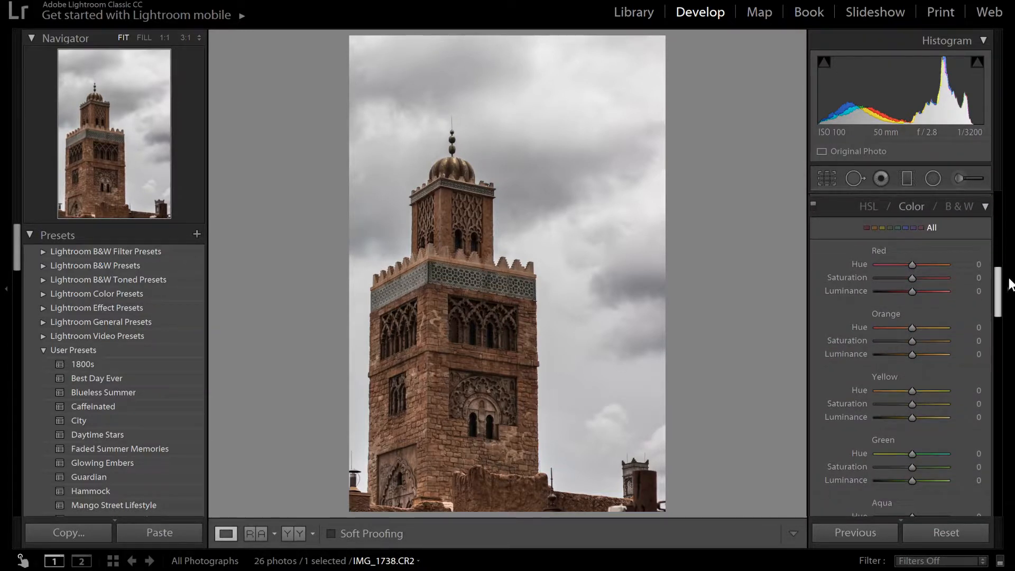
{"action": "left_click_drag", "start_coordinate": [1009, 278], "coordinate": [1010, 280]}
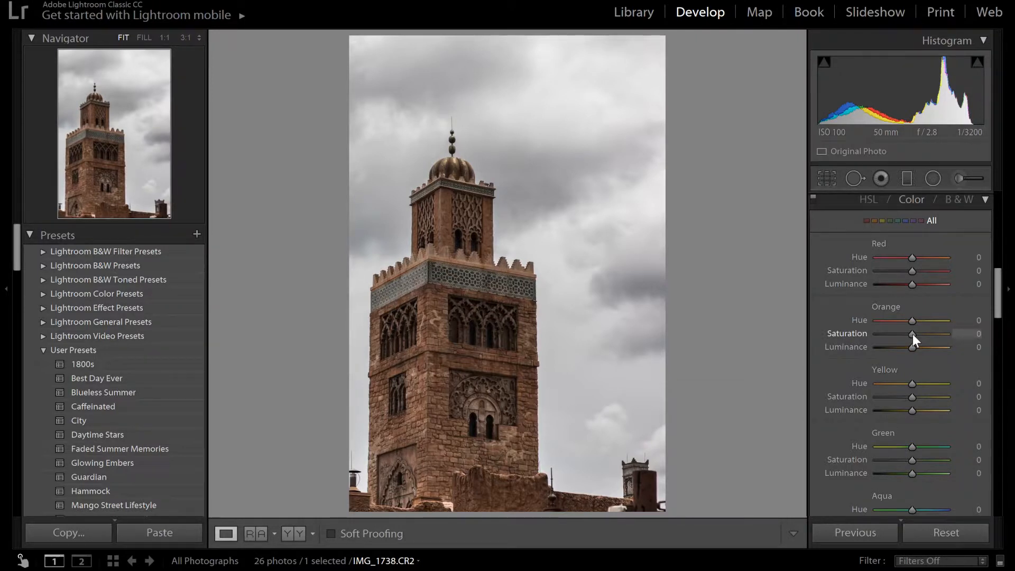
{"action": "left_click_drag", "start_coordinate": [913, 334], "coordinate": [917, 336]}
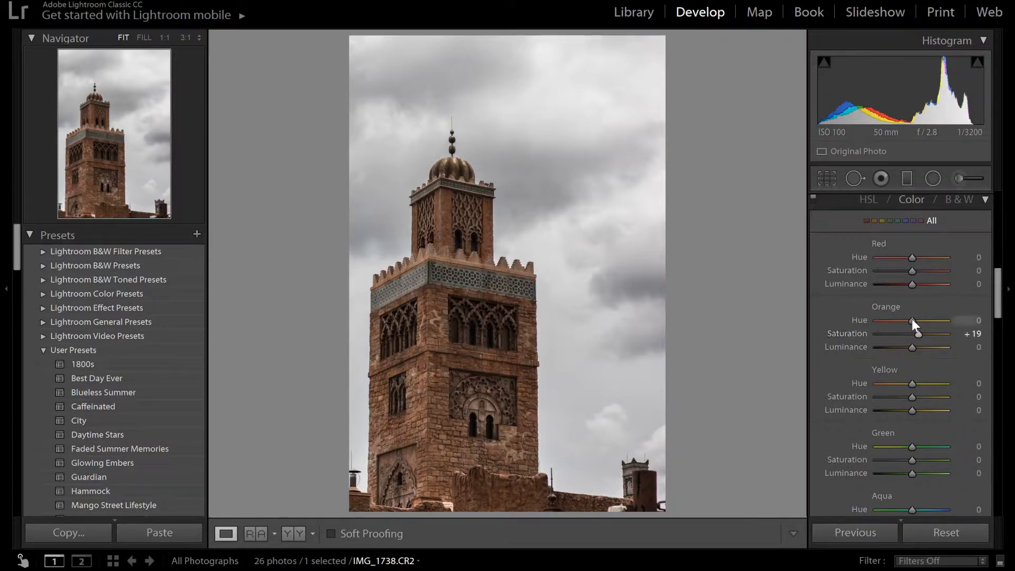
{"action": "left_click_drag", "start_coordinate": [912, 320], "coordinate": [912, 321]}
{"action": "left_click_drag", "start_coordinate": [911, 321], "coordinate": [907, 321]}
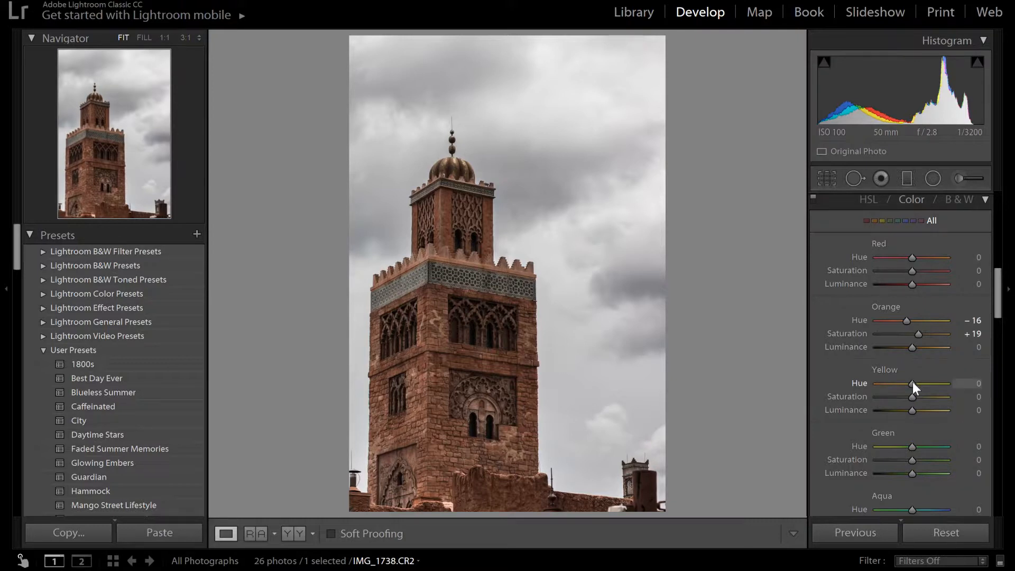
Shift the Yellow color's Hue to −70
{"action": "left_click_drag", "start_coordinate": [913, 381], "coordinate": [856, 380]}
{"action": "left_click_drag", "start_coordinate": [937, 386], "coordinate": [886, 382]}
Adjust the Green color to Saturation −88, Luminance +73 and Hue +45, trying both ends of the saturation range first
{"action": "scroll", "coordinate": [899, 359], "scroll_direction": "down", "scroll_amount": 3}
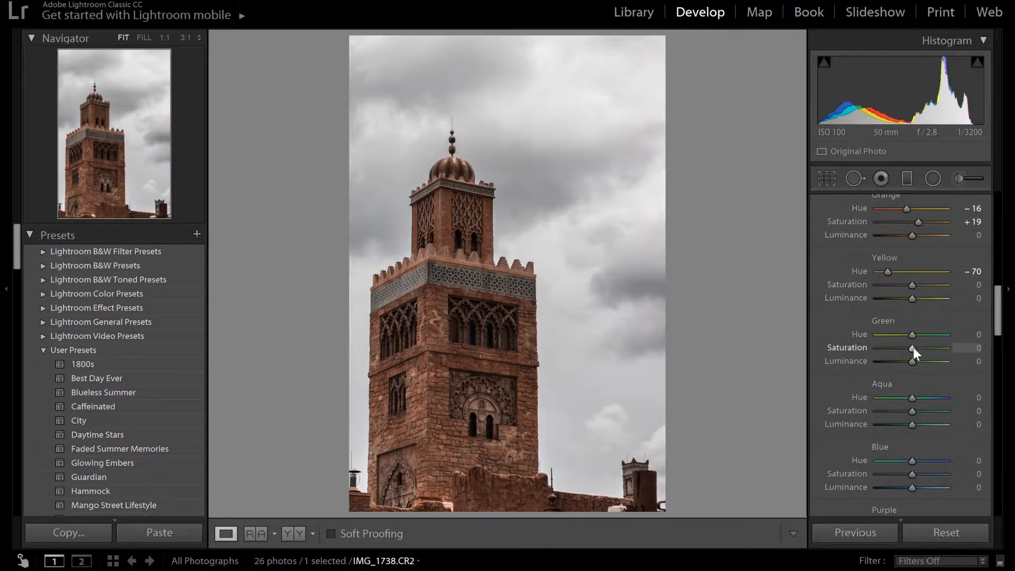
{"action": "left_click_drag", "start_coordinate": [908, 348], "coordinate": [870, 350]}
{"action": "left_click_drag", "start_coordinate": [954, 358], "coordinate": [871, 358]}
{"action": "key", "text": "ctrl+z"}
{"action": "left_click_drag", "start_coordinate": [912, 348], "coordinate": [931, 348]}
{"action": "left_click_drag", "start_coordinate": [930, 348], "coordinate": [941, 349]}
{"action": "left_click_drag", "start_coordinate": [941, 348], "coordinate": [933, 348]}
{"action": "left_click_drag", "start_coordinate": [933, 349], "coordinate": [881, 349]}
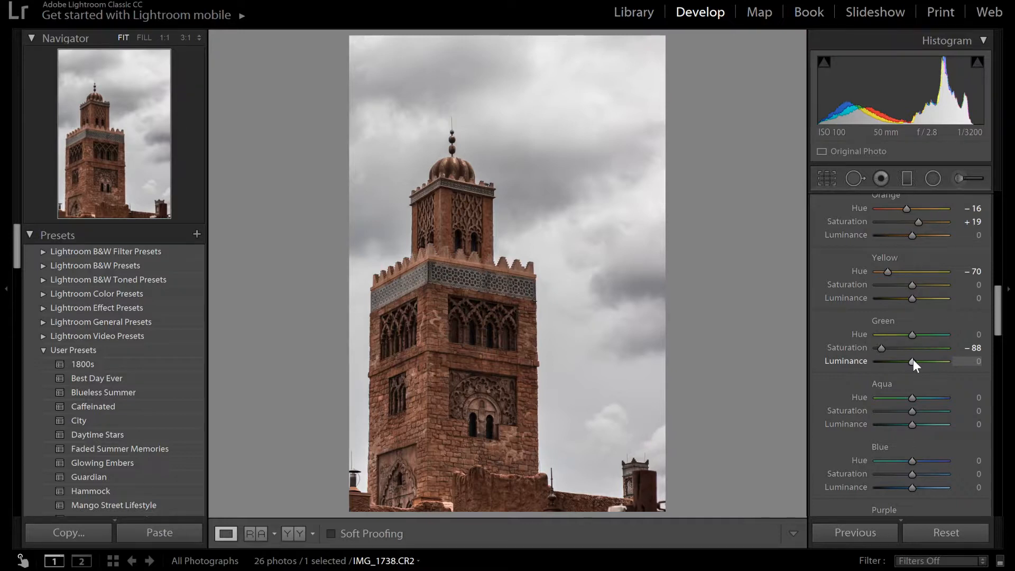
{"action": "left_click_drag", "start_coordinate": [912, 361], "coordinate": [950, 361]}
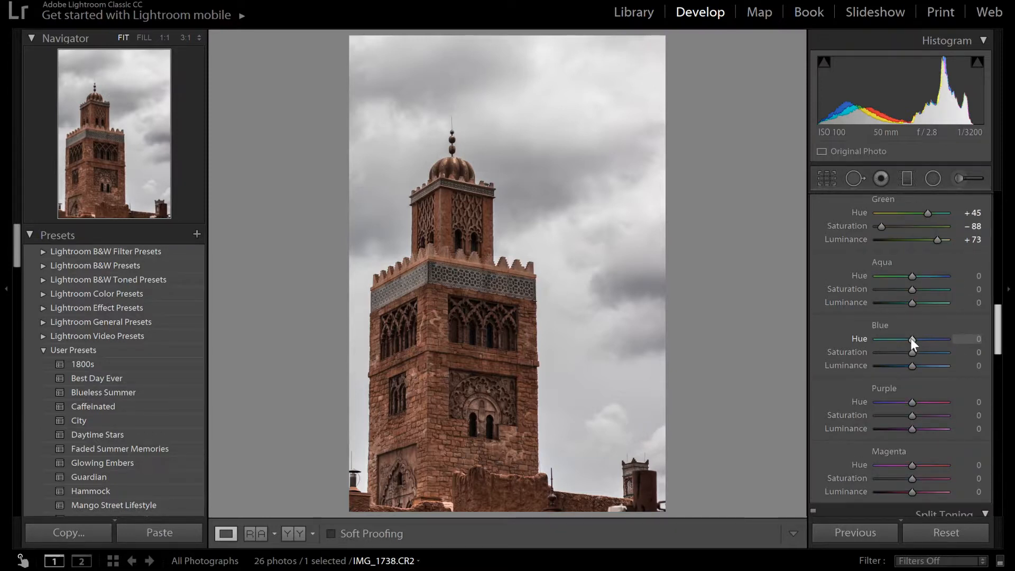
Adjust the Blue color to Saturation −100 and Luminance +52, leaving its Hue at 0
{"action": "left_click_drag", "start_coordinate": [910, 338], "coordinate": [993, 353]}
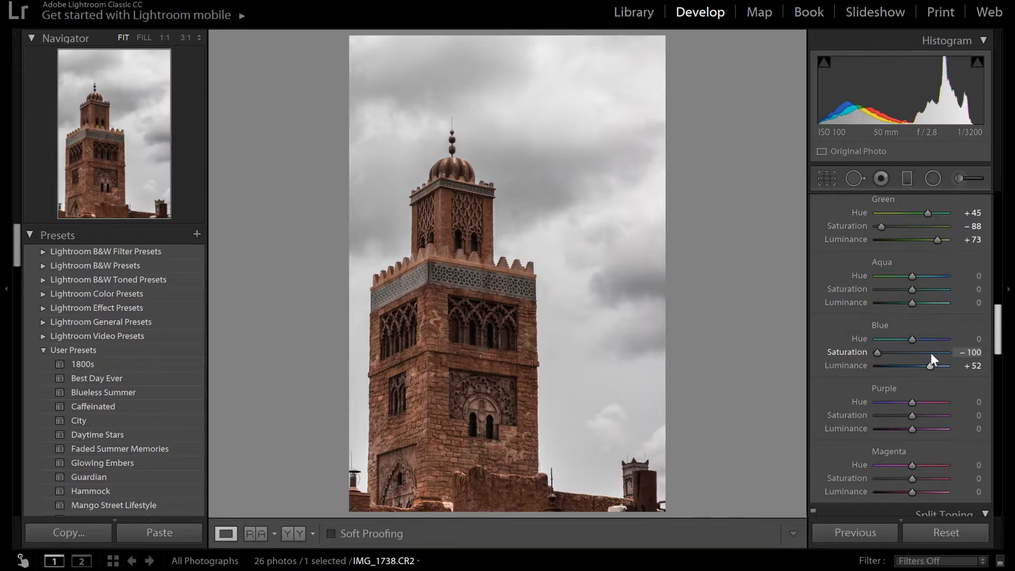
Set the Blue Primary Saturation in Camera Calibration to +55 after trying +100
{"action": "scroll", "coordinate": [941, 318], "scroll_direction": "down", "scroll_amount": 10}
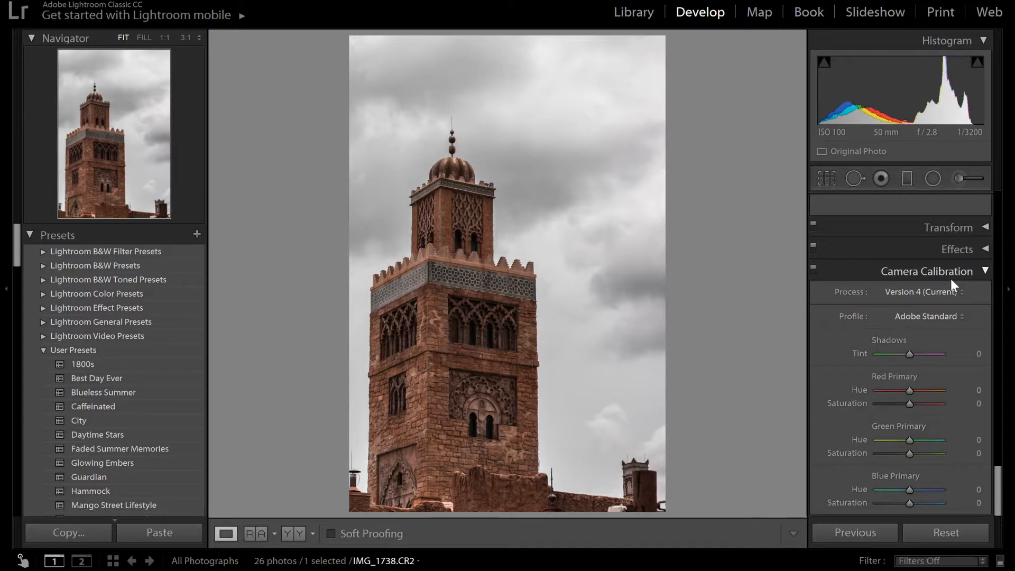
{"action": "left_click_drag", "start_coordinate": [910, 503], "coordinate": [943, 504]}
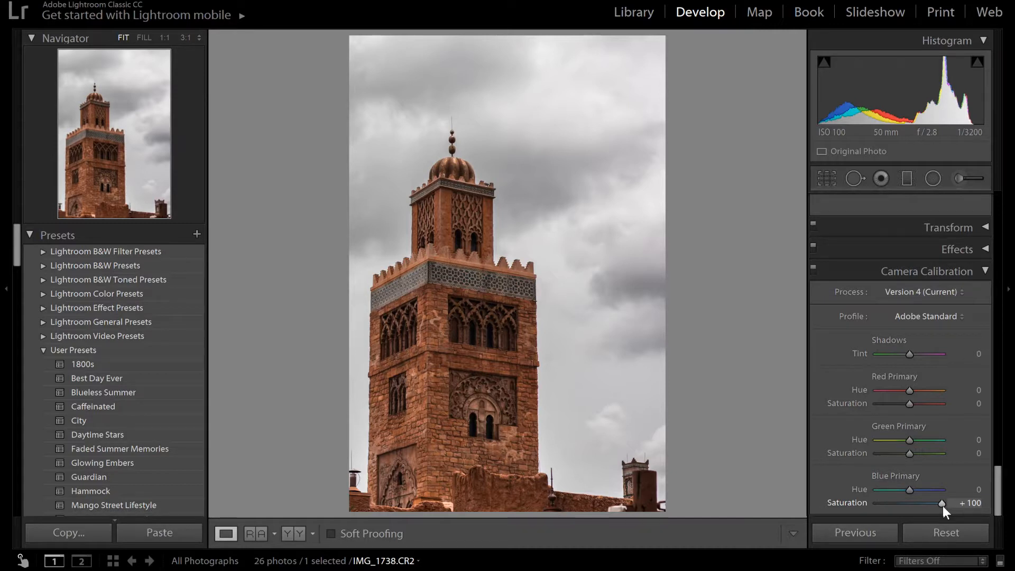
{"action": "left_click_drag", "start_coordinate": [943, 506], "coordinate": [929, 503]}
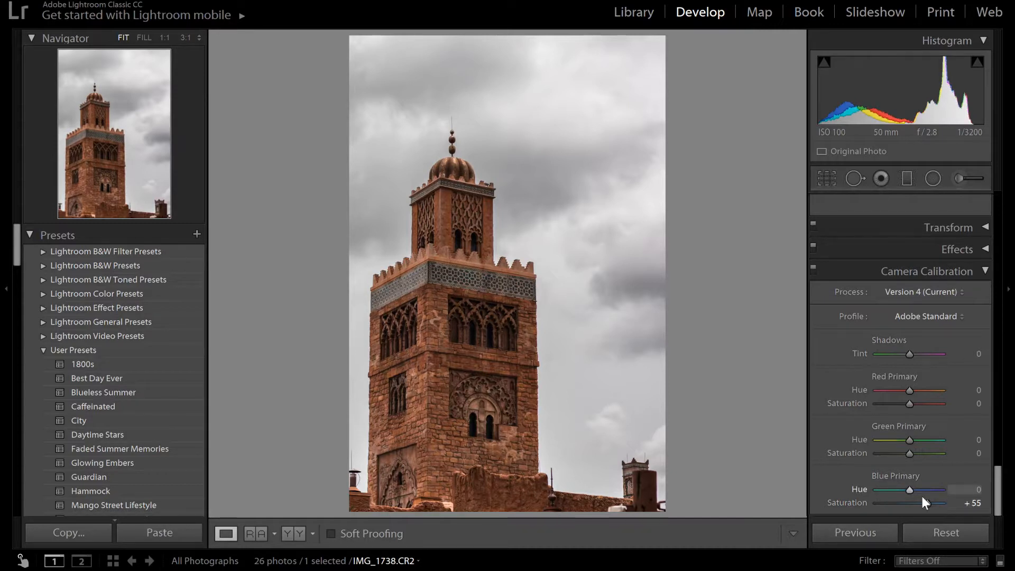
{"action": "key", "text": "ctrl+y"}
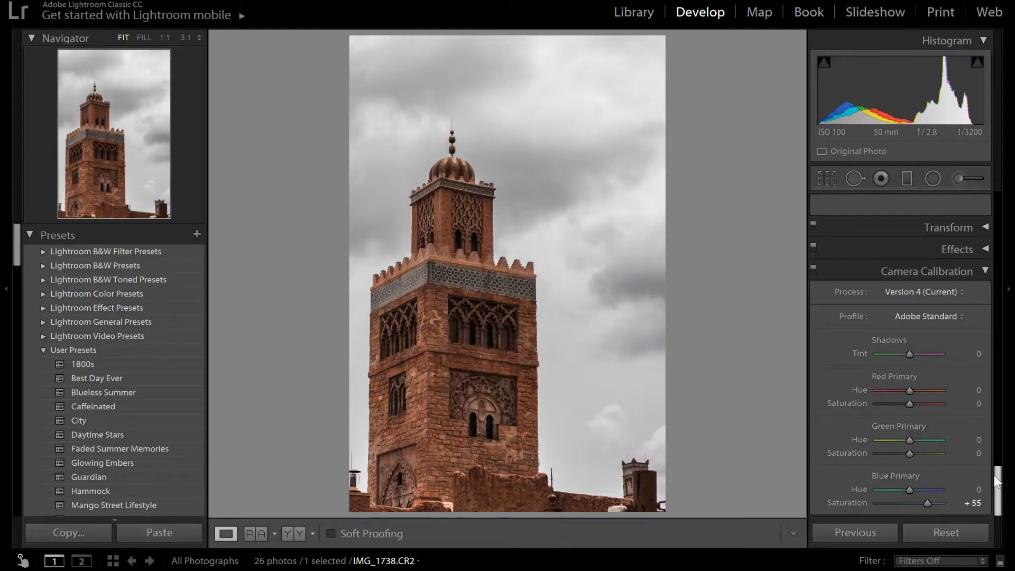
Try lifting the shadows on the RGB tone curve with a point at about 23.9 / 27.5 %, and undo it
{"action": "left_click_drag", "start_coordinate": [996, 481], "coordinate": [1002, 248]}
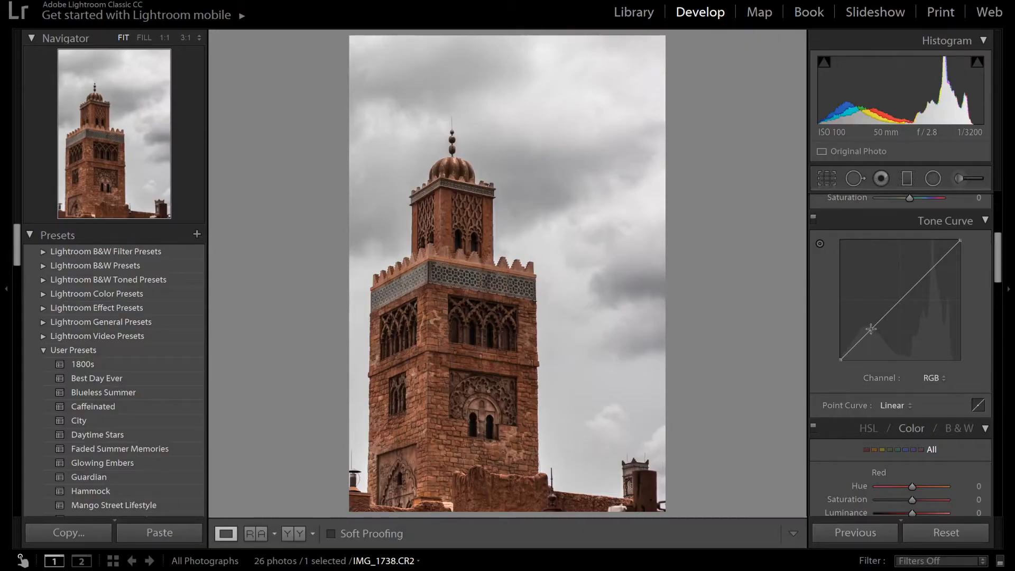
{"action": "left_click_drag", "start_coordinate": [871, 330], "coordinate": [870, 326]}
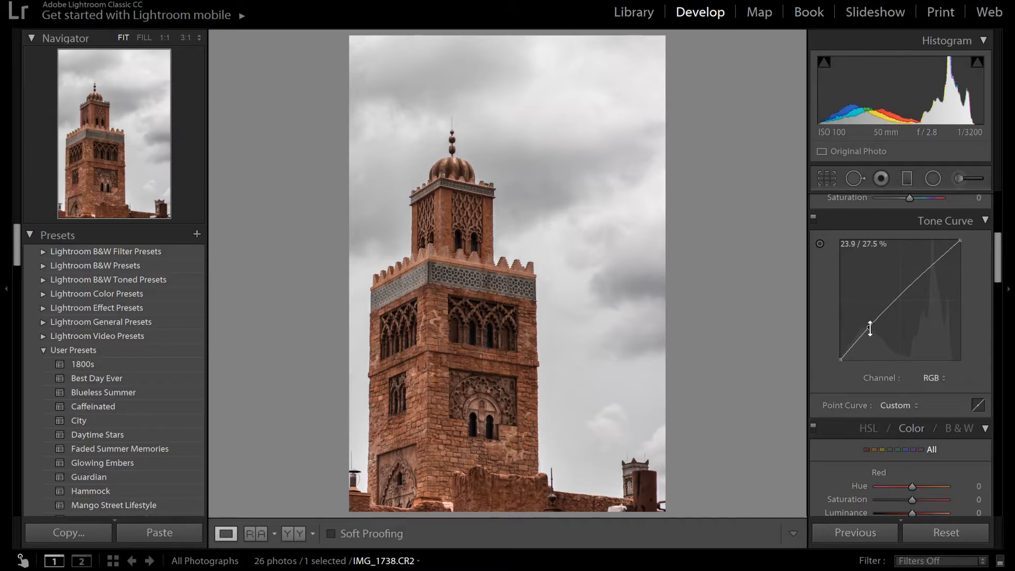
{"action": "key", "text": "ctrl+z"}
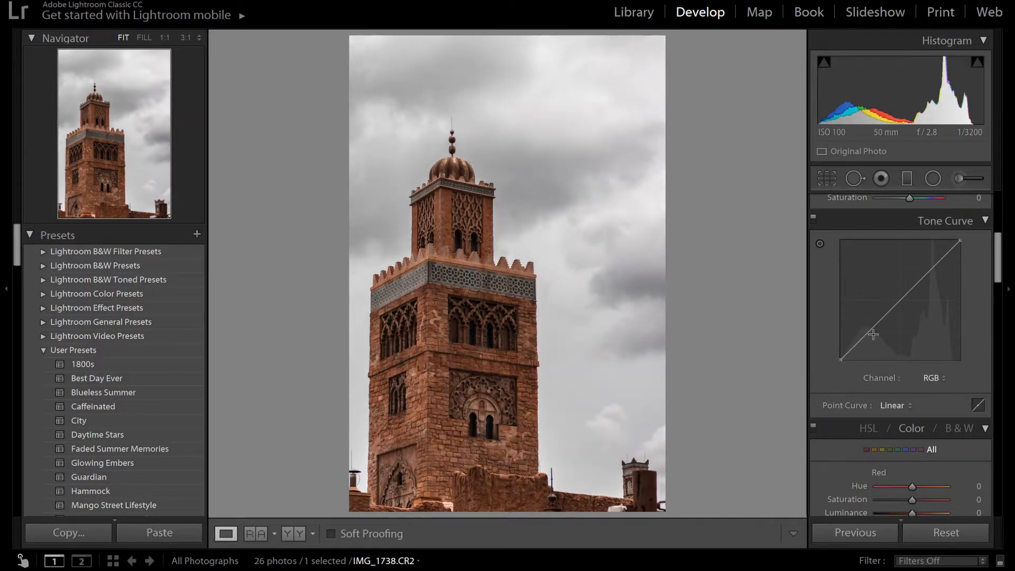
Add shadow and highlight anchor points to the RGB tone curve, lower its white endpoint and raise its black endpoint for a faded look
{"action": "left_click", "coordinate": [873, 334]}
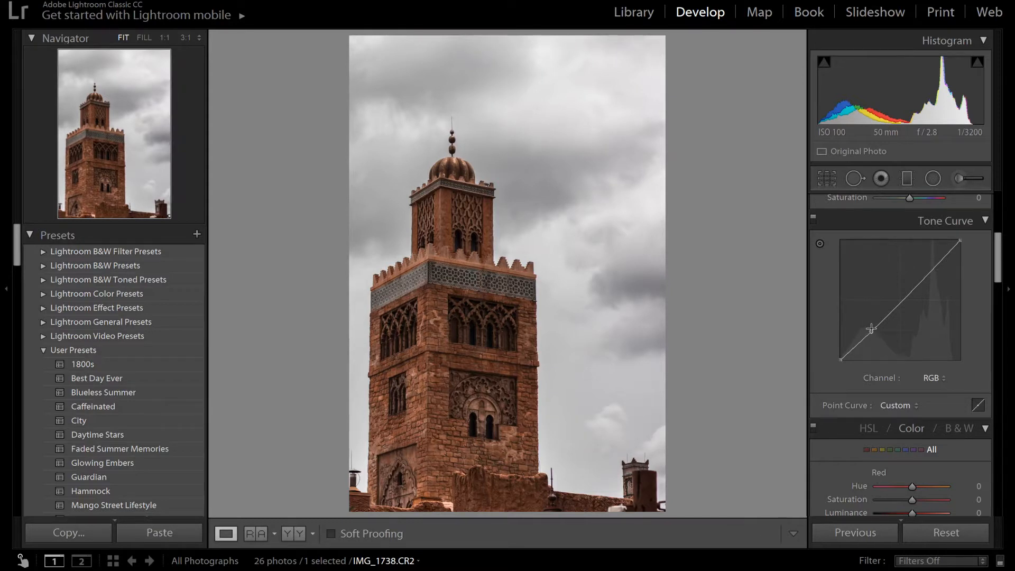
{"action": "left_click", "coordinate": [933, 272]}
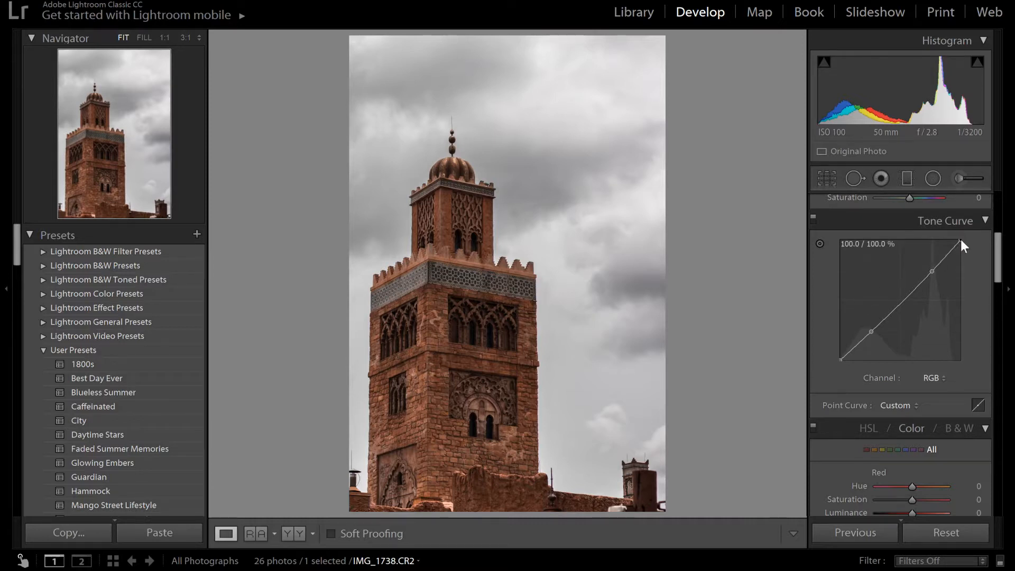
{"action": "left_click_drag", "start_coordinate": [960, 240], "coordinate": [963, 259]}
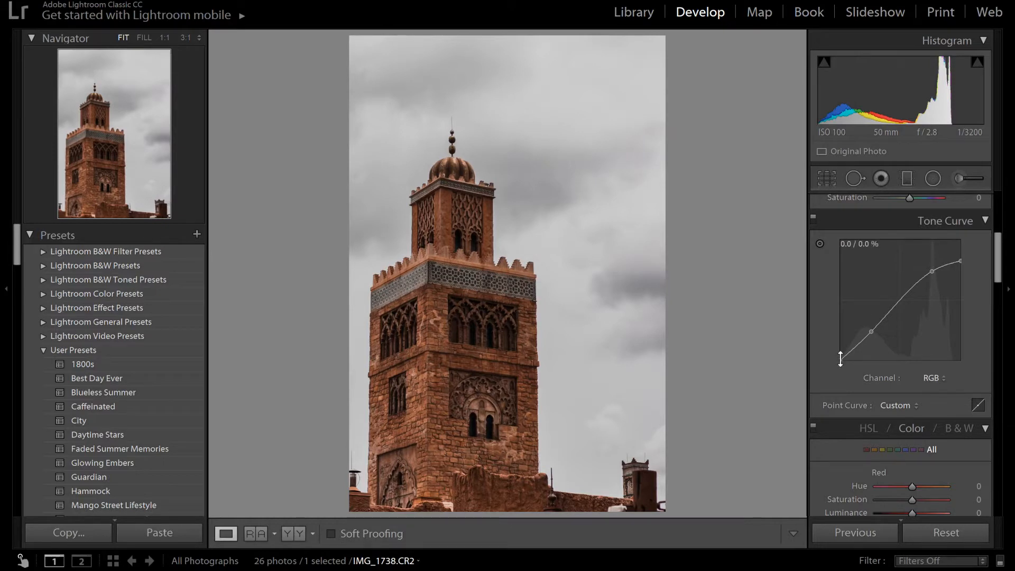
{"action": "left_click_drag", "start_coordinate": [841, 358], "coordinate": [832, 354]}
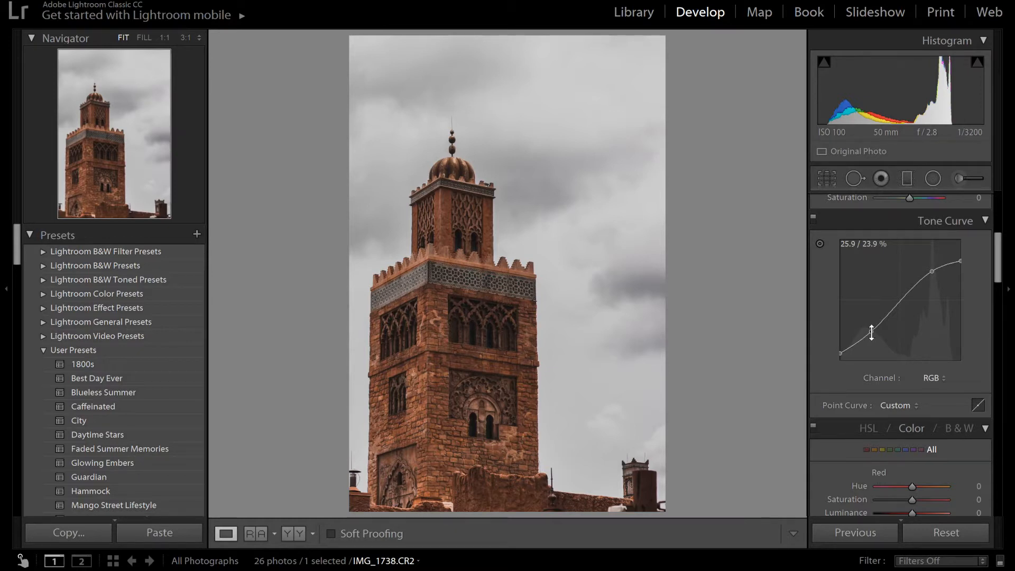
Raise the tone curve's shadow point slightly, add a point between it and the black endpoint, and compare the photo without and with the curve
{"action": "left_click_drag", "start_coordinate": [871, 332], "coordinate": [871, 328]}
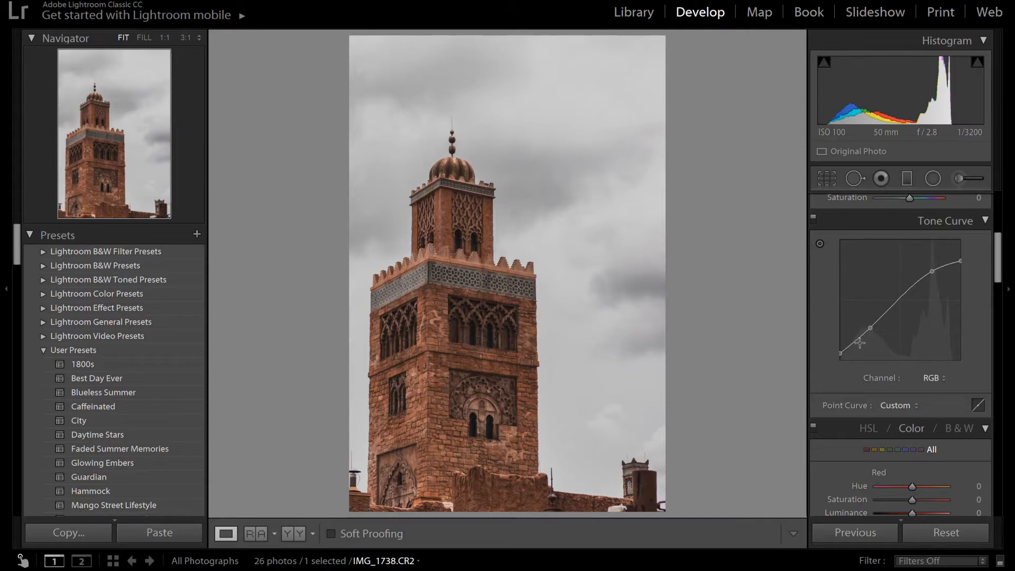
{"action": "left_click", "coordinate": [858, 341]}
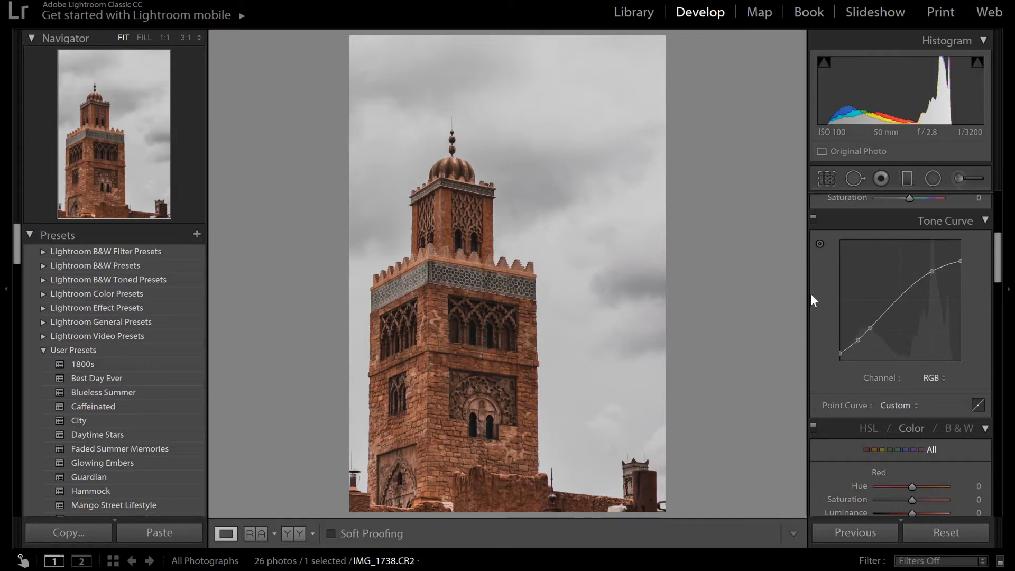
{"action": "left_click", "coordinate": [814, 222]}
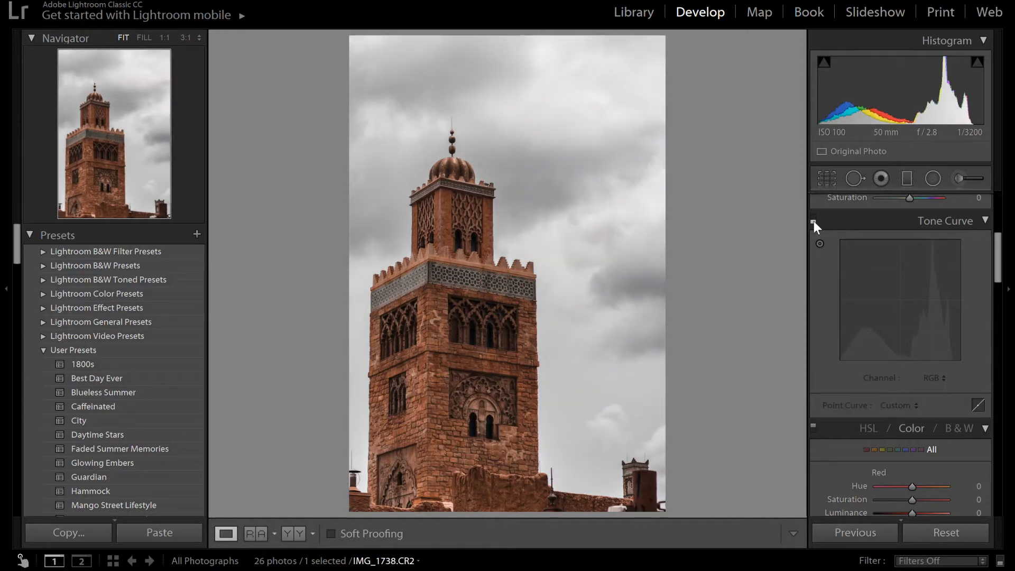
{"action": "left_click", "coordinate": [814, 221]}
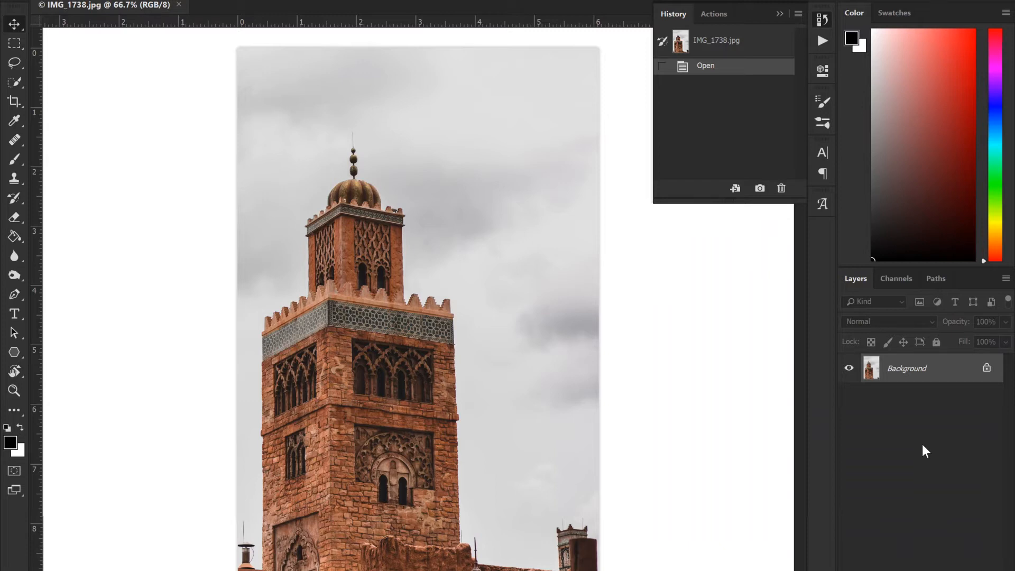
Switch to Photoshop, duplicate the Background layer of IMG_1738.jpg and open the Unsharp Mask filter for the copy
{"action": "key", "text": "ctrl+j"}
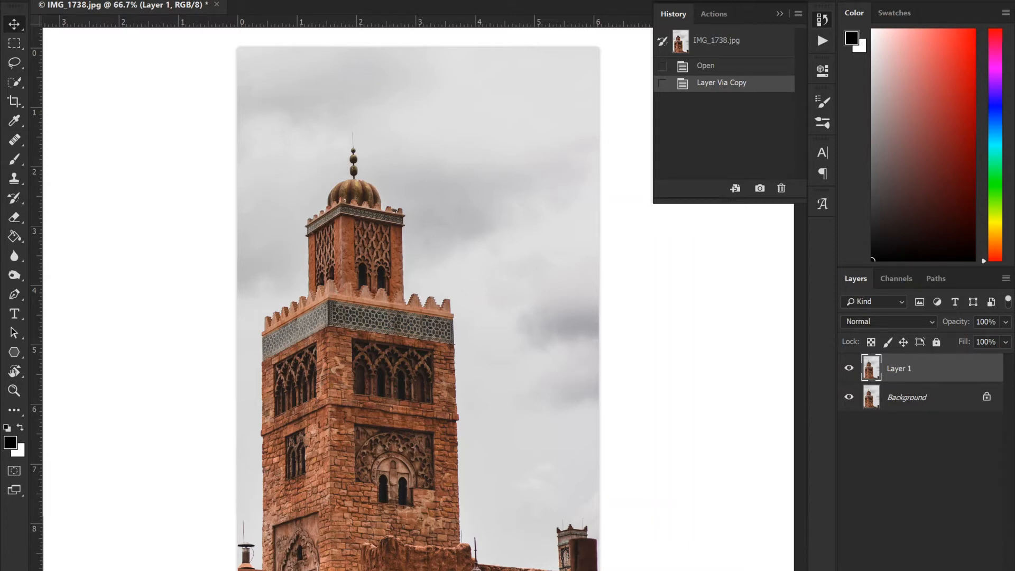
{"action": "key", "text": "alt+t"}
{"action": "mouse_move", "coordinate": [342, 204]}
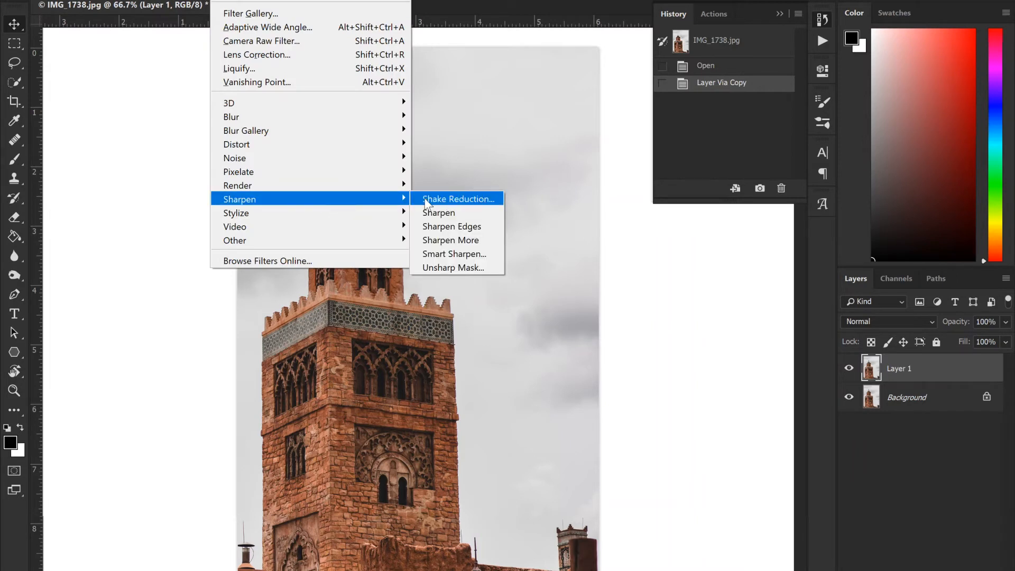
{"action": "left_click", "coordinate": [458, 265]}
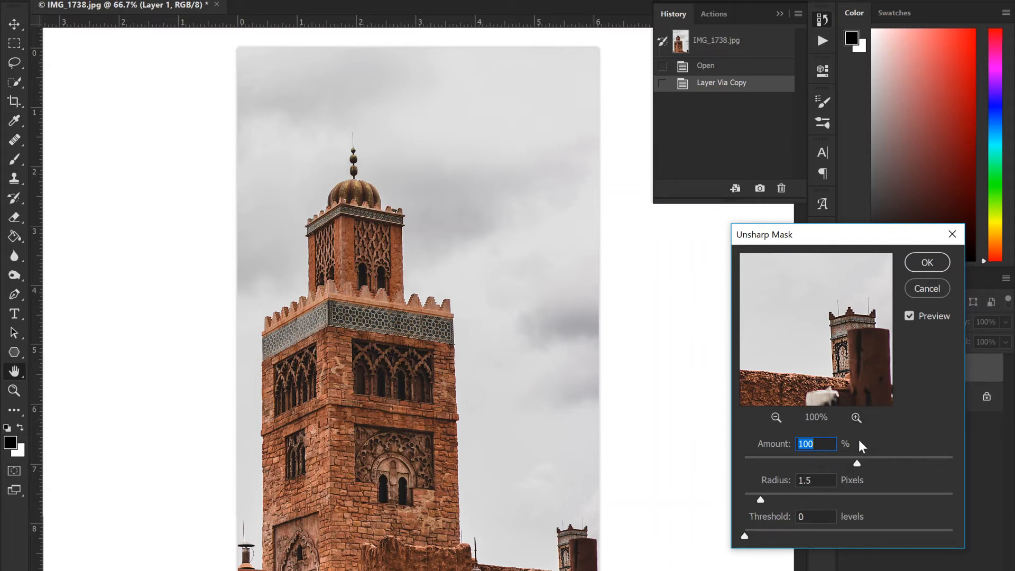
Try stronger Unsharp Mask amounts up to 467 %, and undo the last increase
{"action": "left_click", "coordinate": [884, 459]}
{"action": "left_click_drag", "start_coordinate": [900, 460], "coordinate": [907, 460]}
{"action": "left_click_drag", "start_coordinate": [906, 462], "coordinate": [950, 458]}
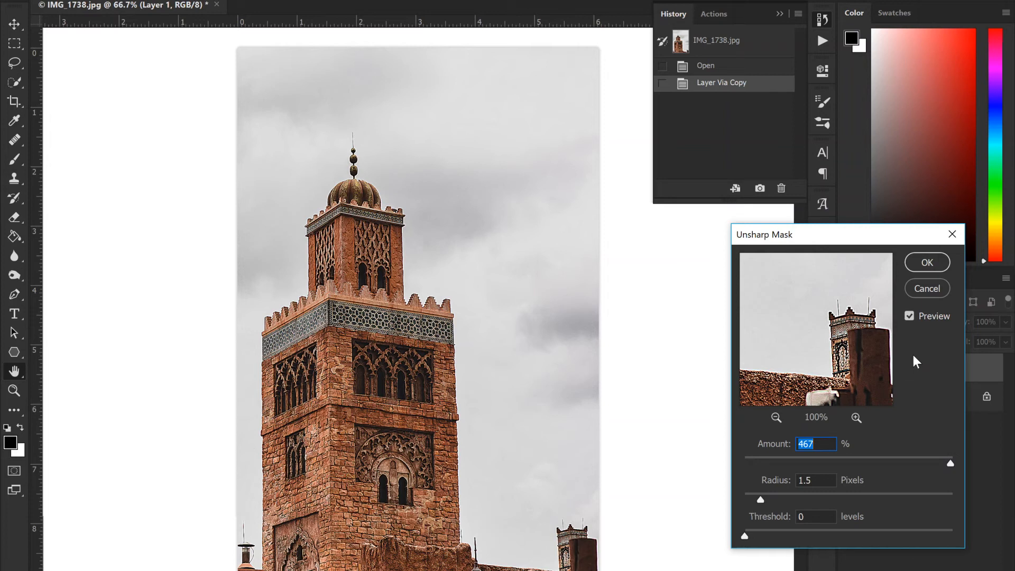
{"action": "key", "text": "ctrl+z"}
{"action": "key", "text": "ctrl+z"}
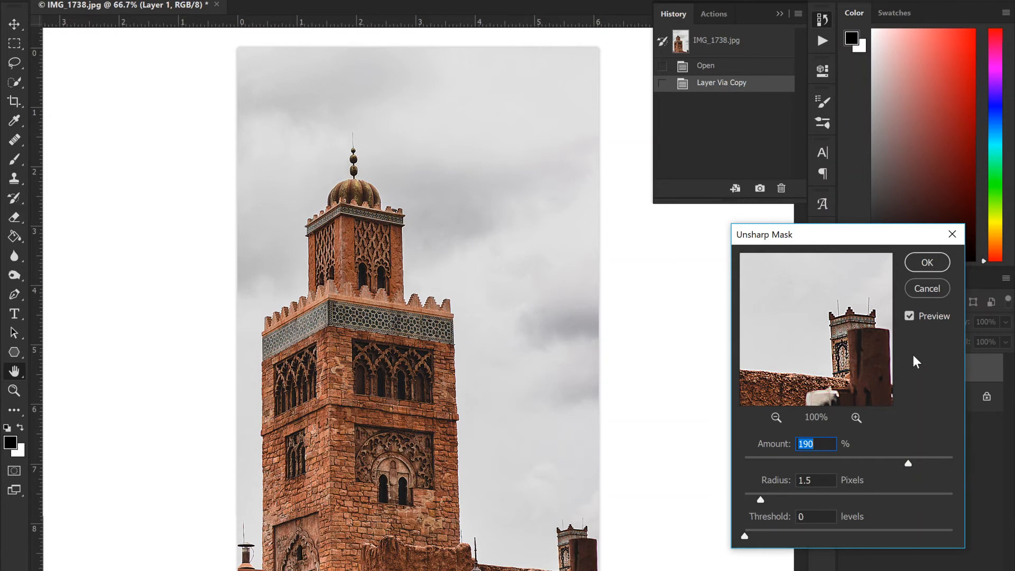
Set the Unsharp Mask Amount to 100 % and apply the filter to the duplicated layer
{"action": "type", "text": "100"}
{"action": "left_click", "coordinate": [927, 263]}
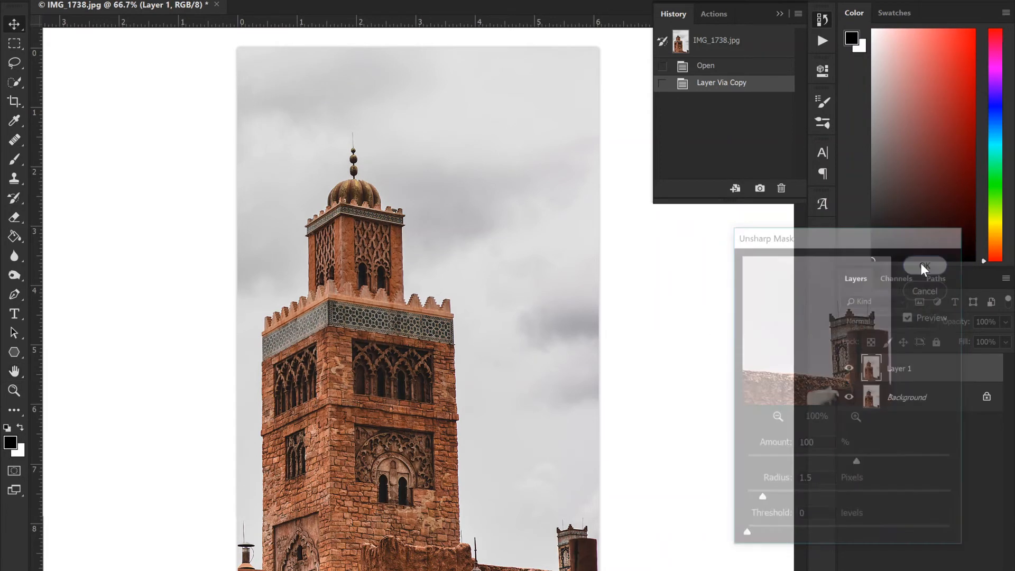